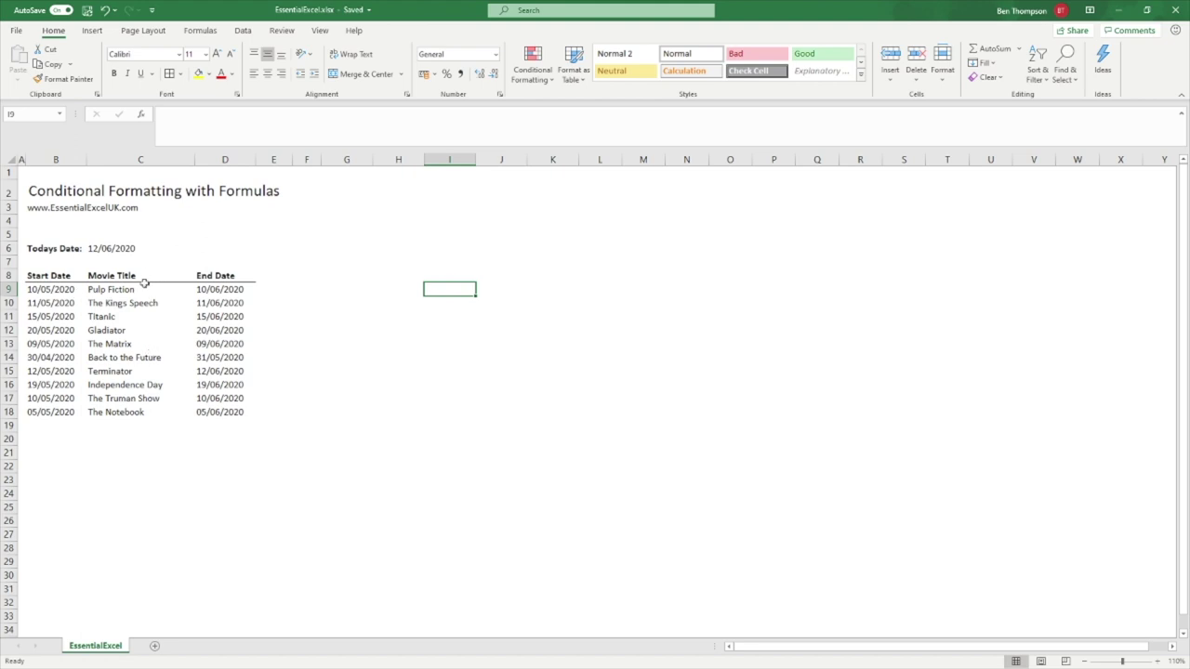
Check the first rental's start date, end date and the Todays Date value in C6.
{"action": "left_click", "coordinate": [64, 289]}
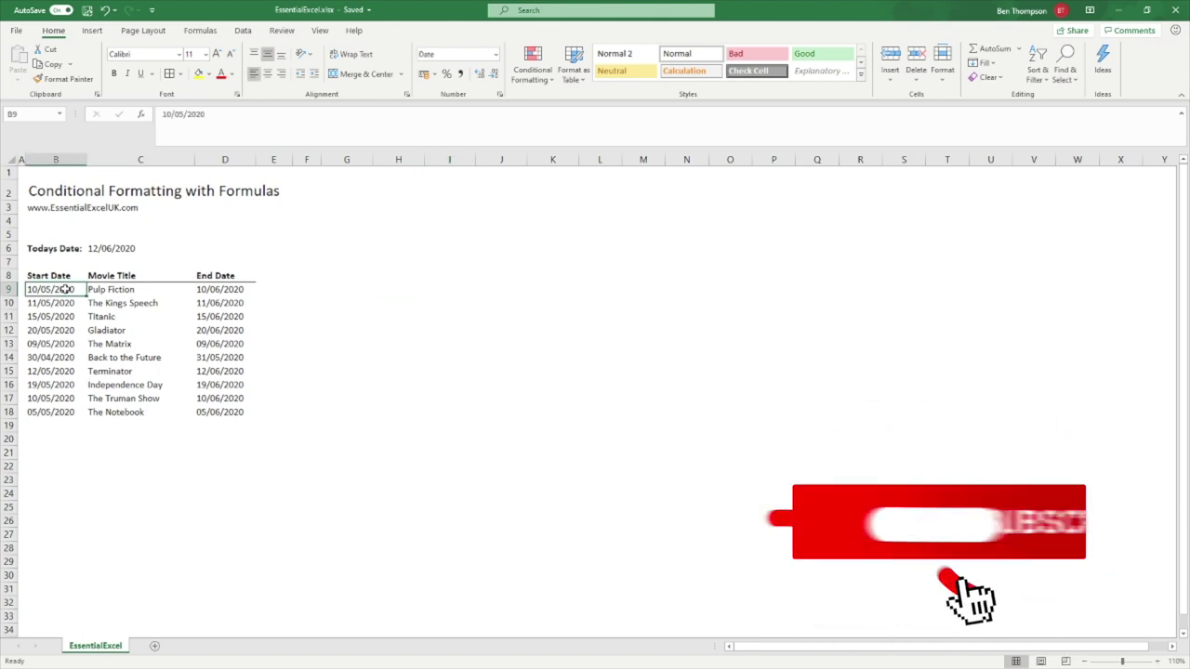
{"action": "left_click", "coordinate": [237, 289]}
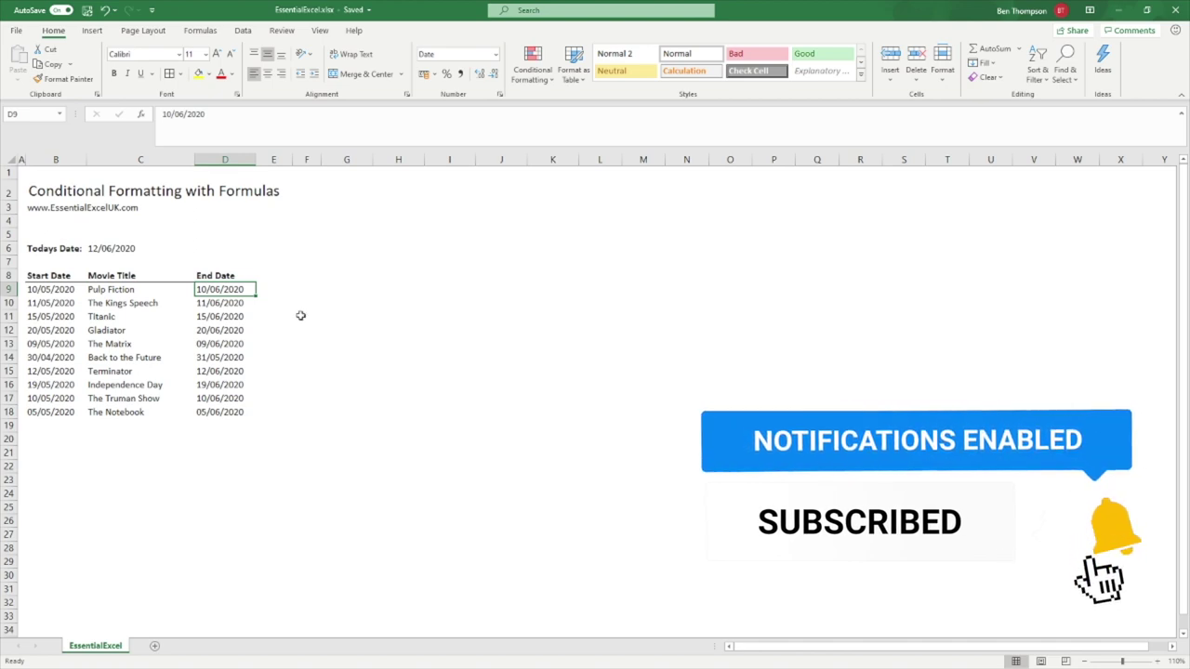
{"action": "left_click", "coordinate": [168, 249]}
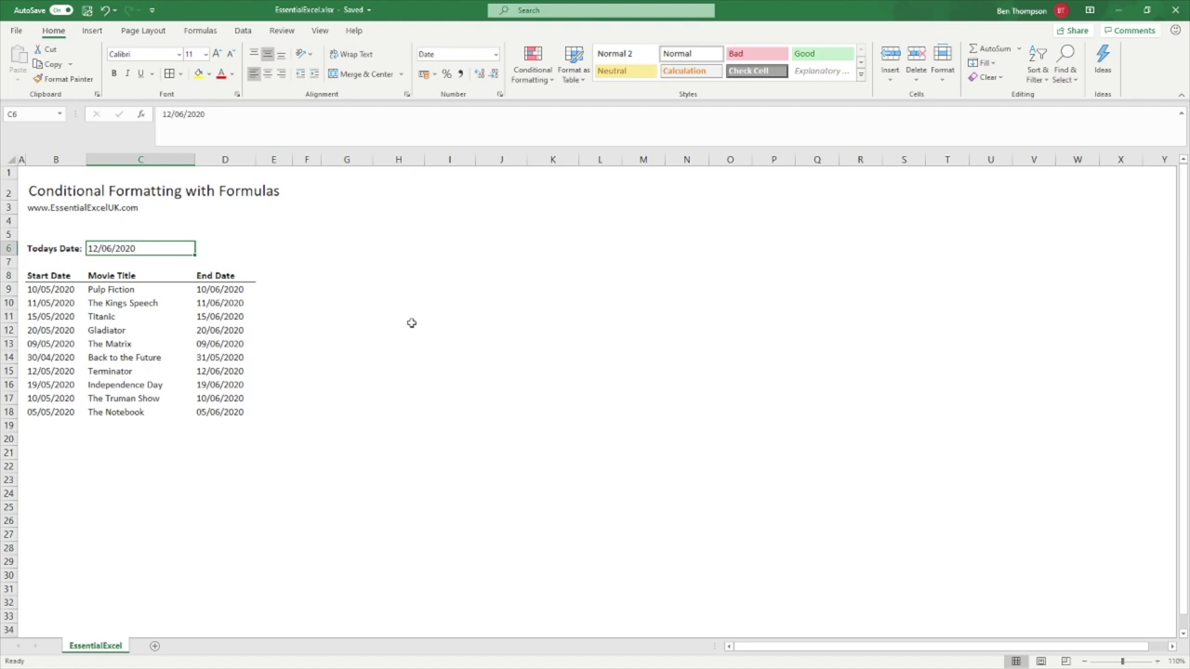
Widen column E and enter the comparison formula =D9<=C6 in E9.
{"action": "left_click", "coordinate": [305, 291]}
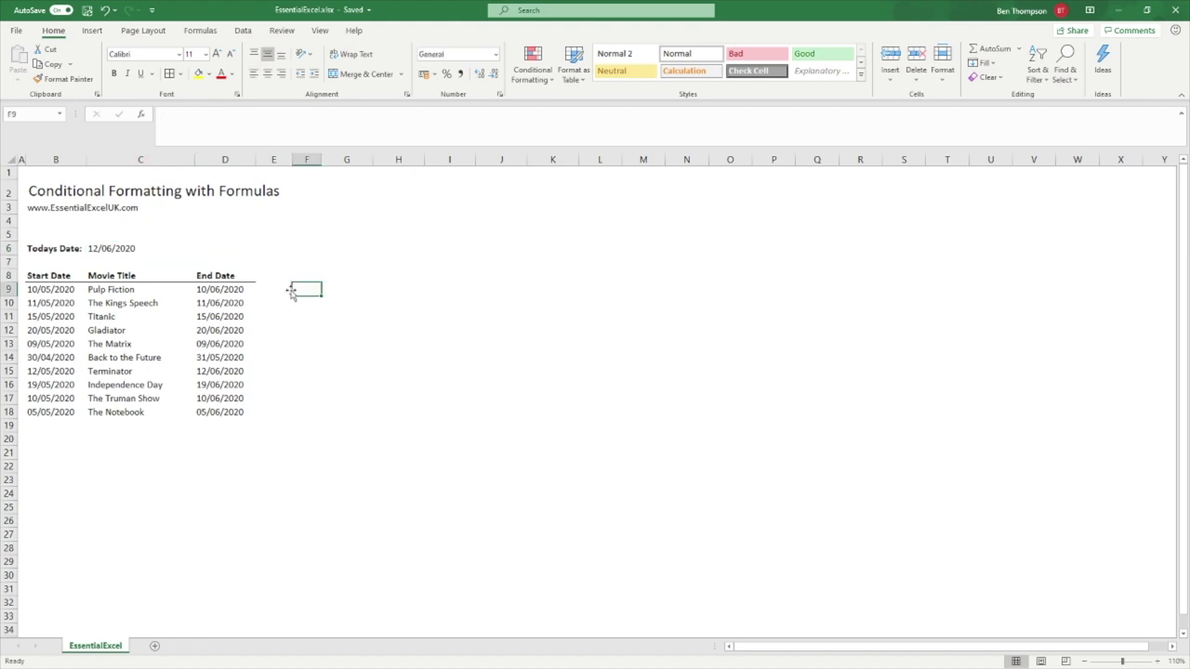
{"action": "left_click", "coordinate": [280, 288]}
{"action": "left_click_drag", "start_coordinate": [292, 159], "coordinate": [314, 159]}
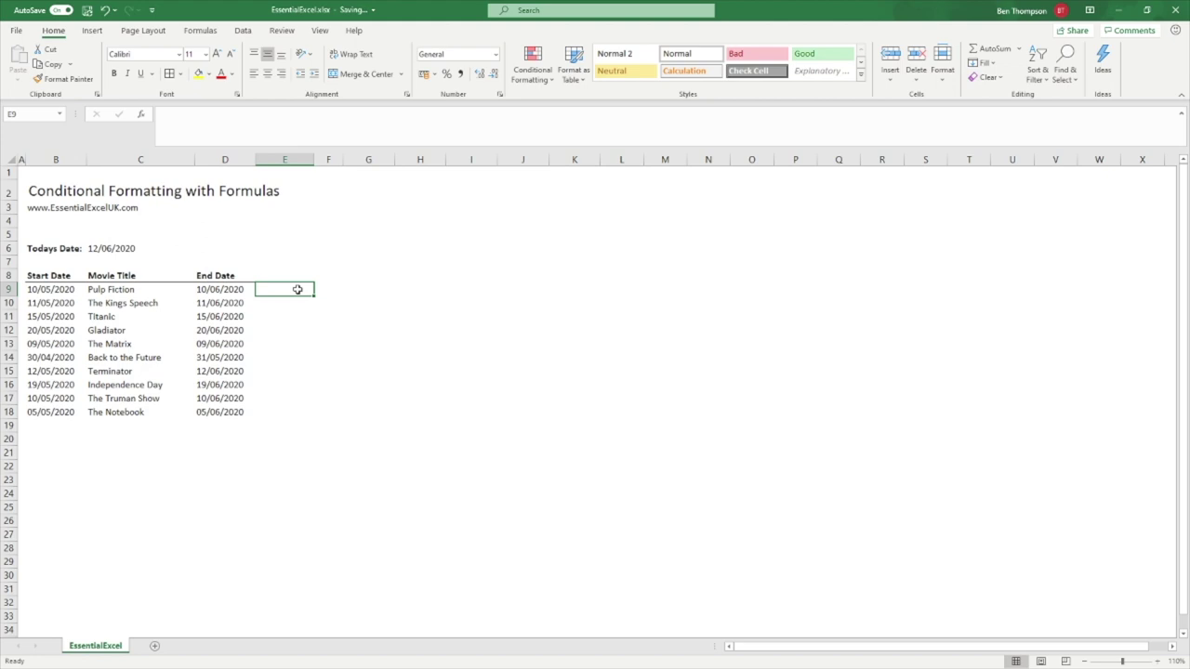
{"action": "type", "text": "="}
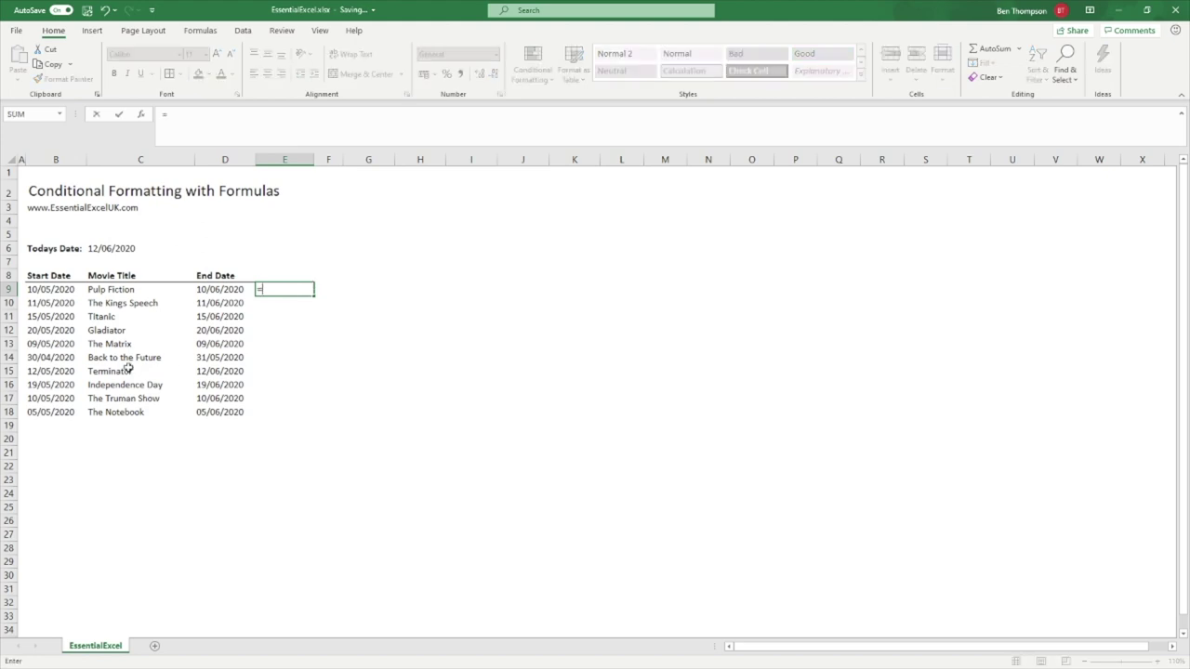
{"action": "left_click", "coordinate": [233, 289]}
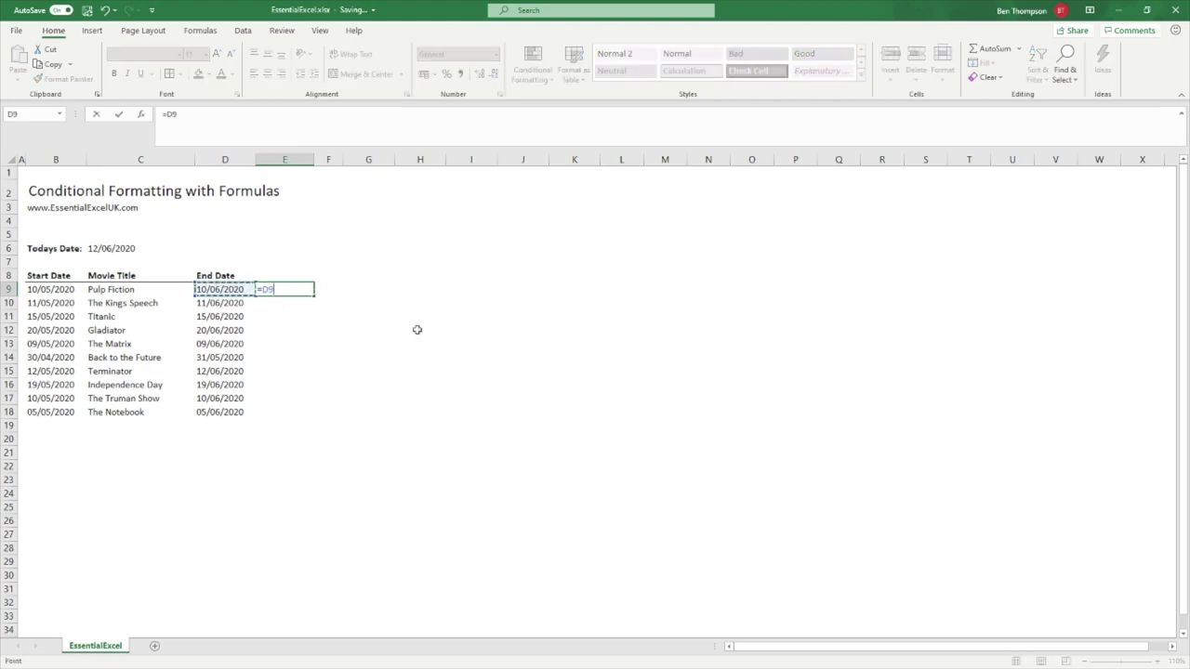
{"action": "type", "text": "<="}
{"action": "left_click", "coordinate": [127, 247]}
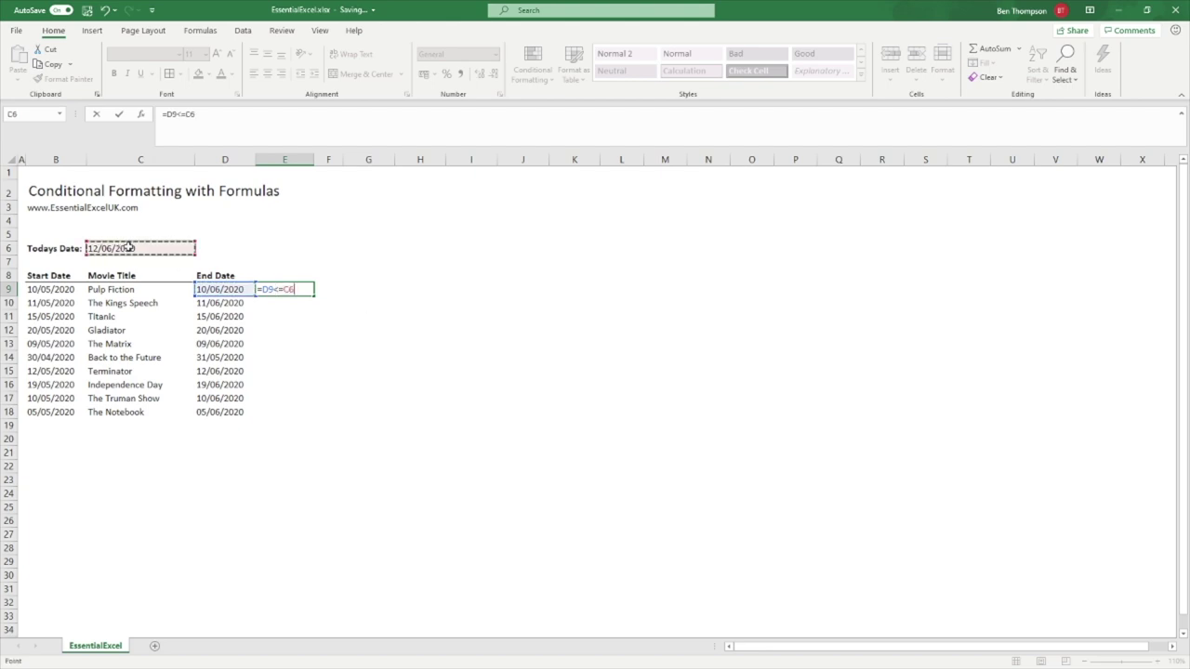
{"action": "key", "text": "Return"}
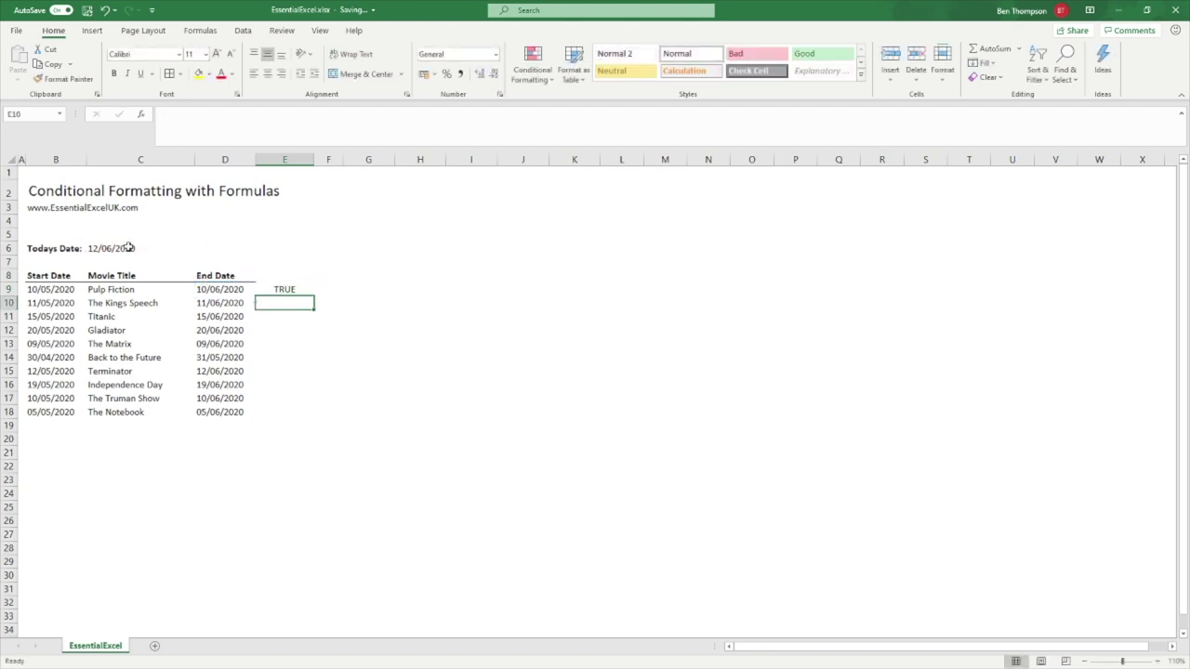
Make the E9 formula's date reference absolute so it reads =D9<=$C$6.
{"action": "left_click", "coordinate": [287, 290]}
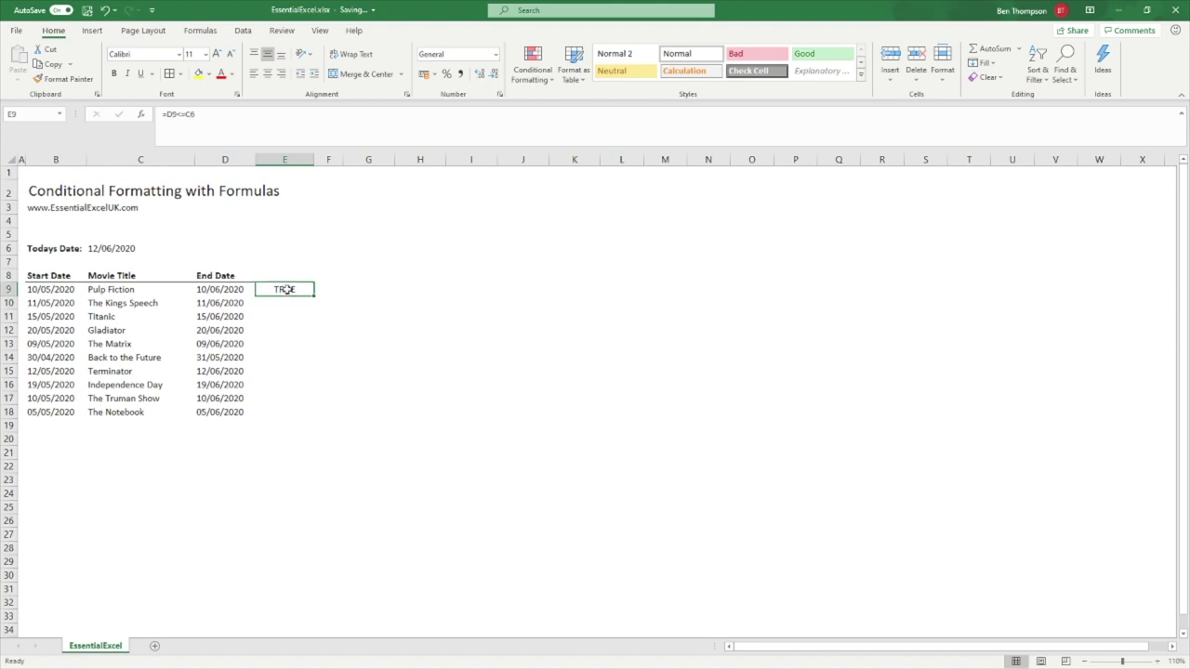
{"action": "left_click", "coordinate": [189, 114]}
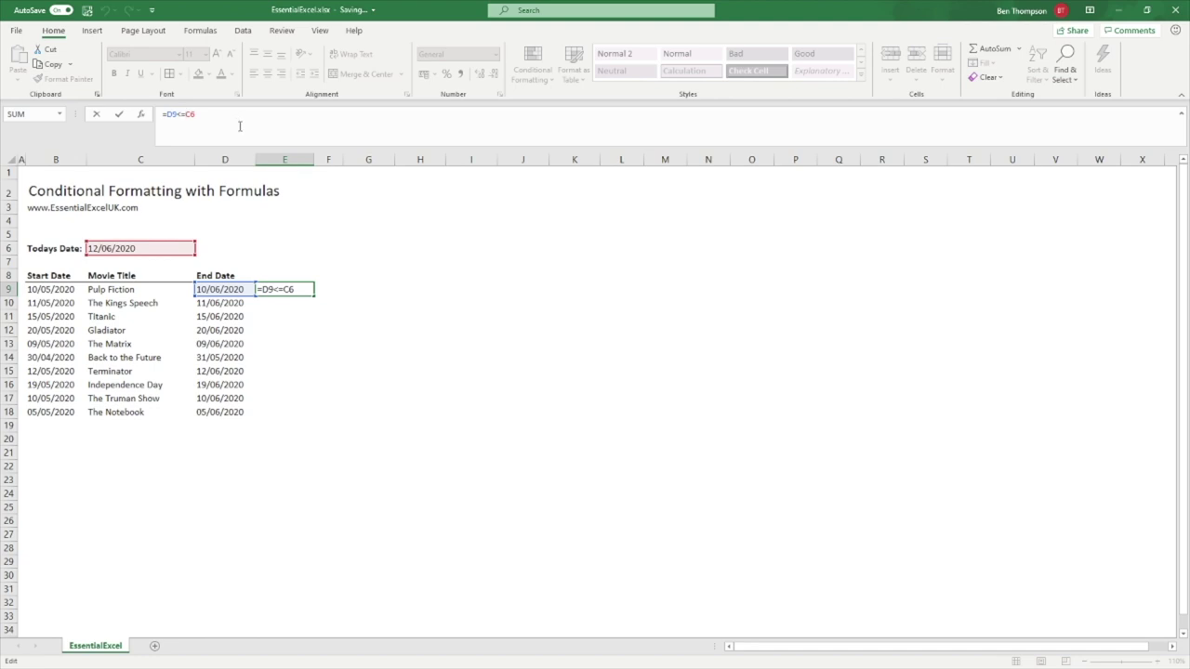
{"action": "key", "text": "F4"}
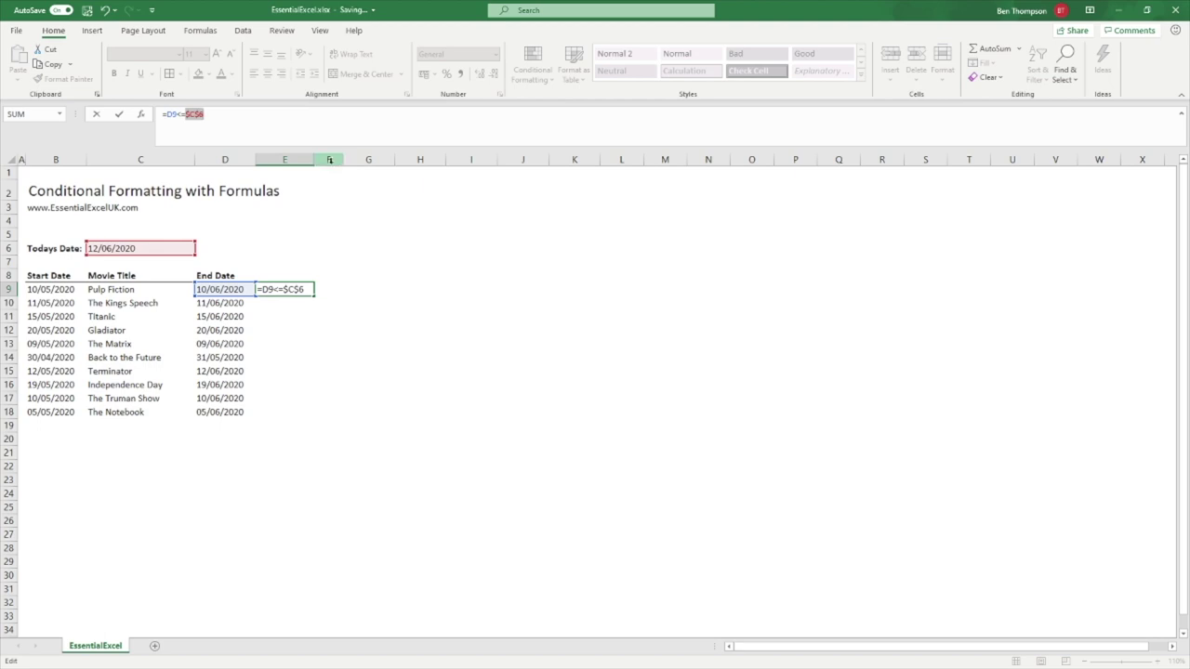
{"action": "key", "text": "Return"}
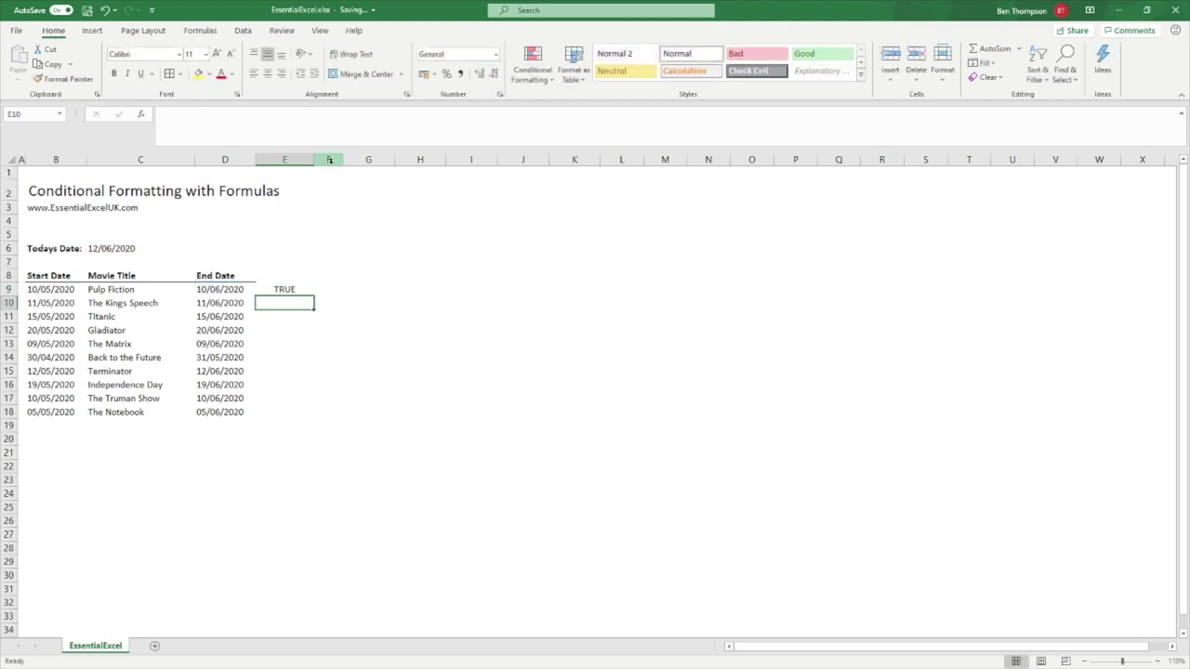
Fill the E9 formula down to E18 to show TRUE or FALSE for every film.
{"action": "left_click", "coordinate": [303, 290]}
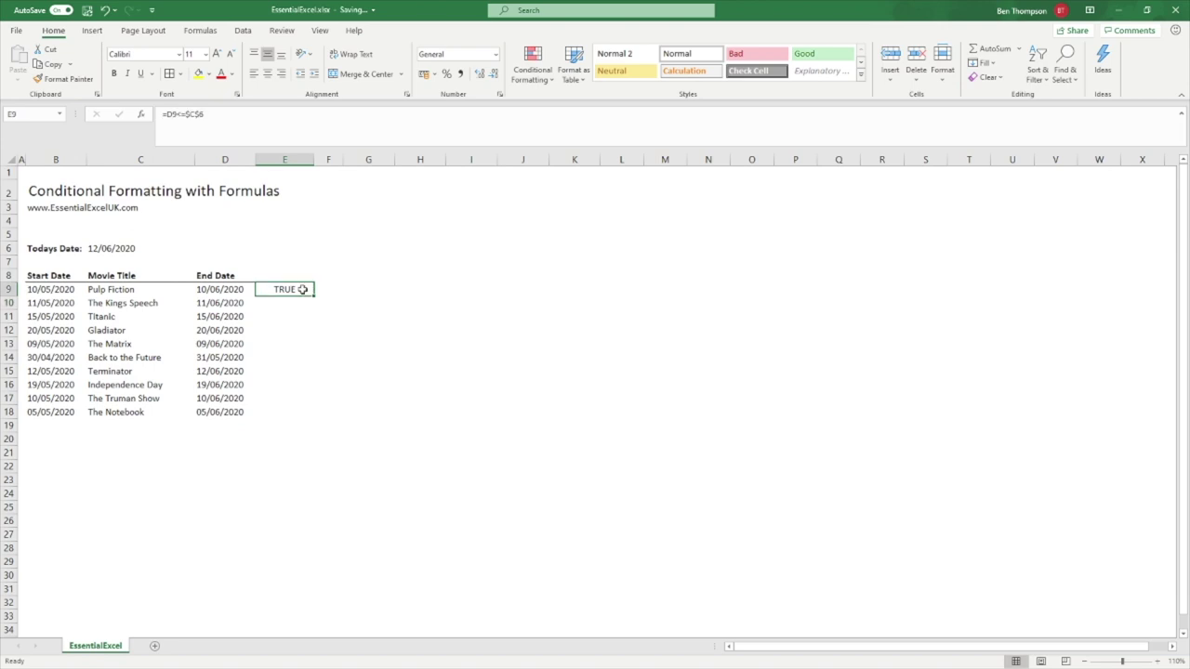
{"action": "left_click_drag", "start_coordinate": [315, 294], "coordinate": [319, 419]}
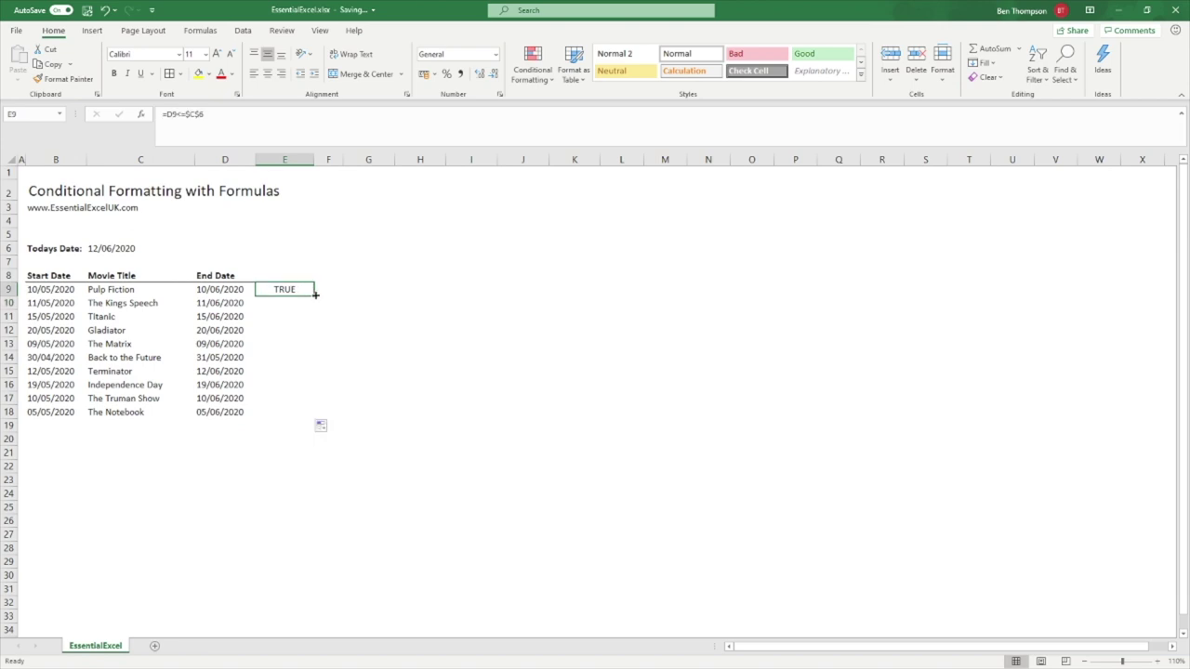
{"action": "left_click", "coordinate": [443, 327]}
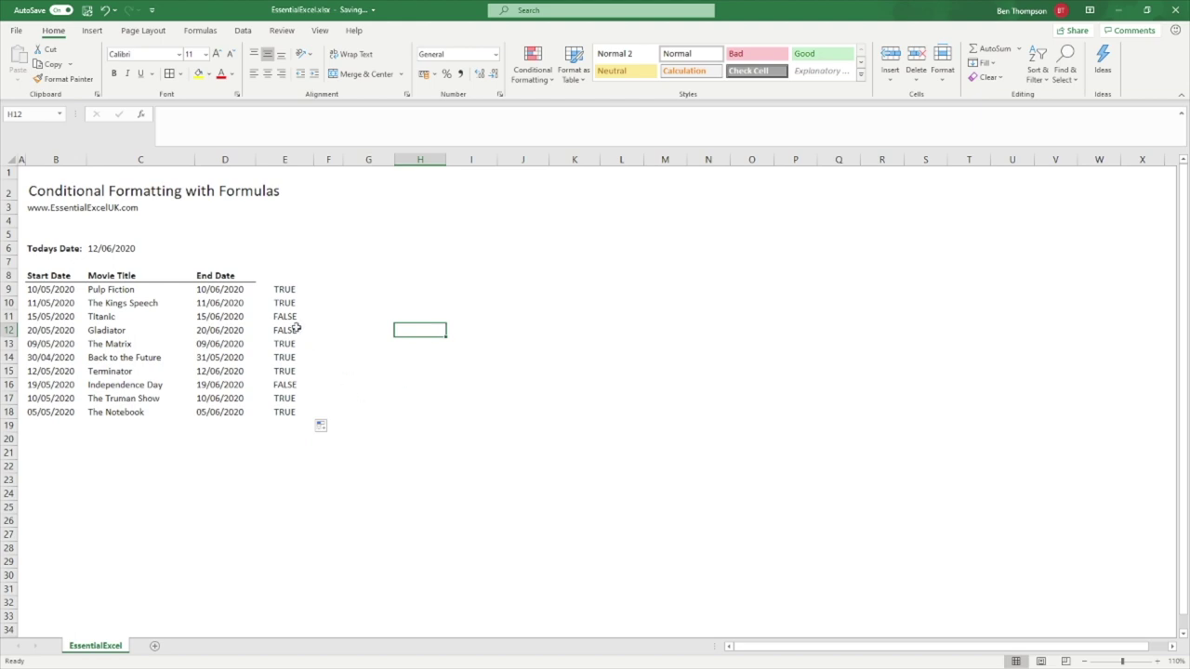
{"action": "left_click", "coordinate": [237, 316]}
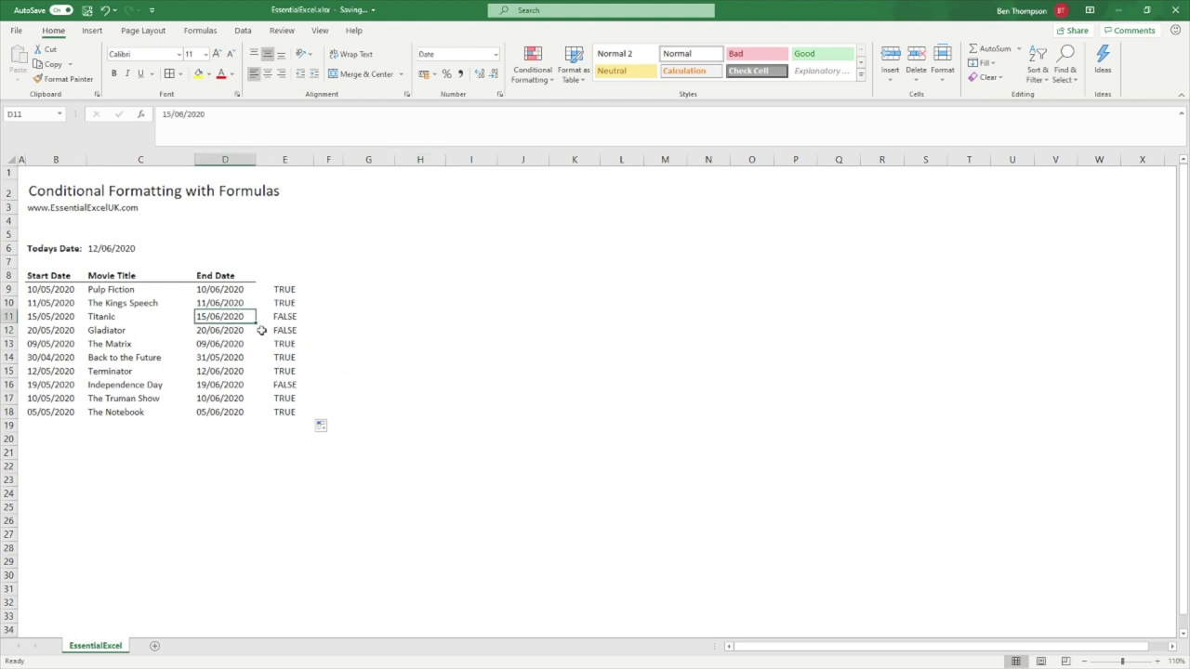
{"action": "left_click_drag", "start_coordinate": [231, 322], "coordinate": [232, 332]}
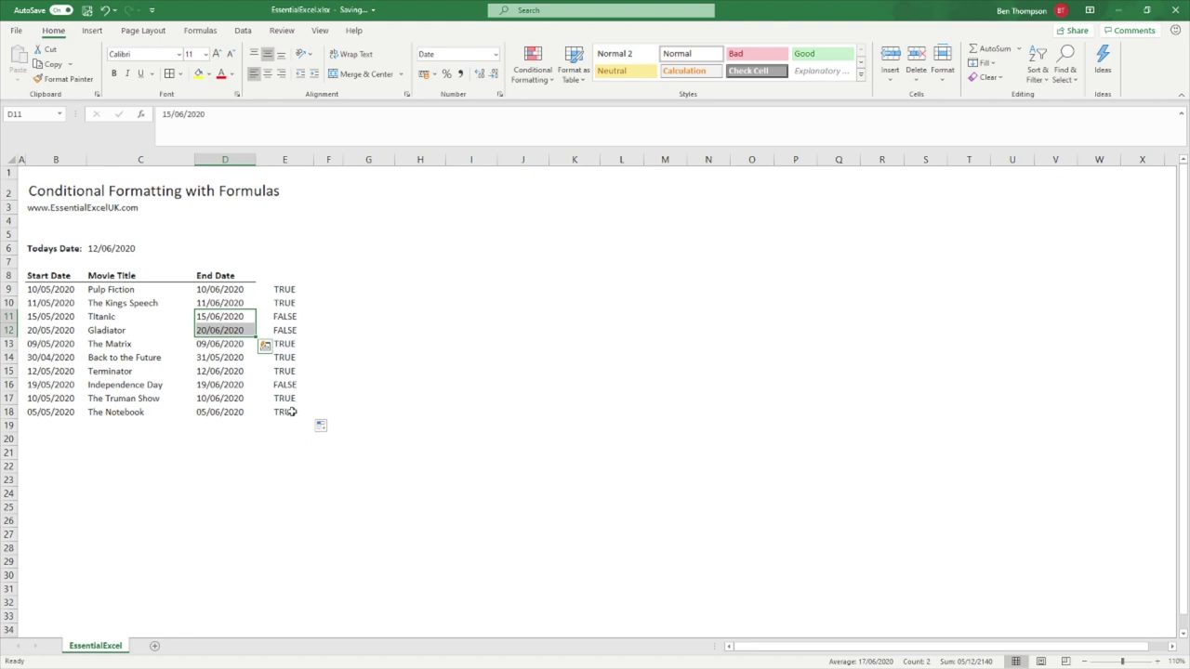
{"action": "left_click", "coordinate": [246, 426]}
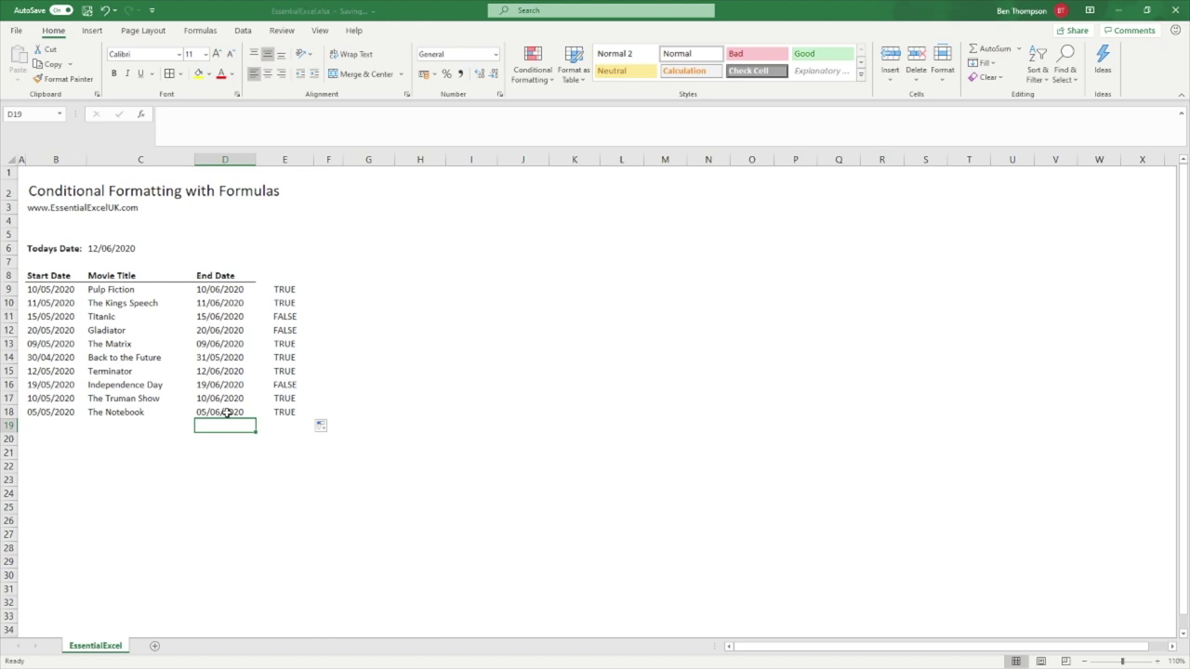
{"action": "left_click", "coordinate": [297, 371]}
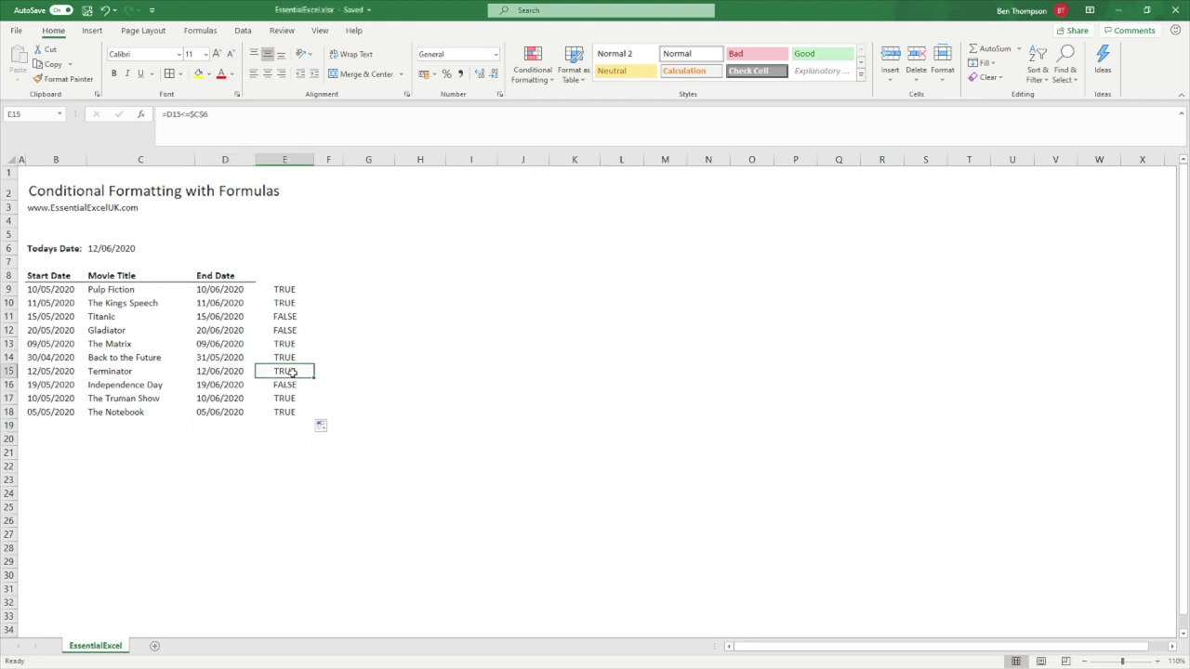
{"action": "left_click", "coordinate": [235, 371]}
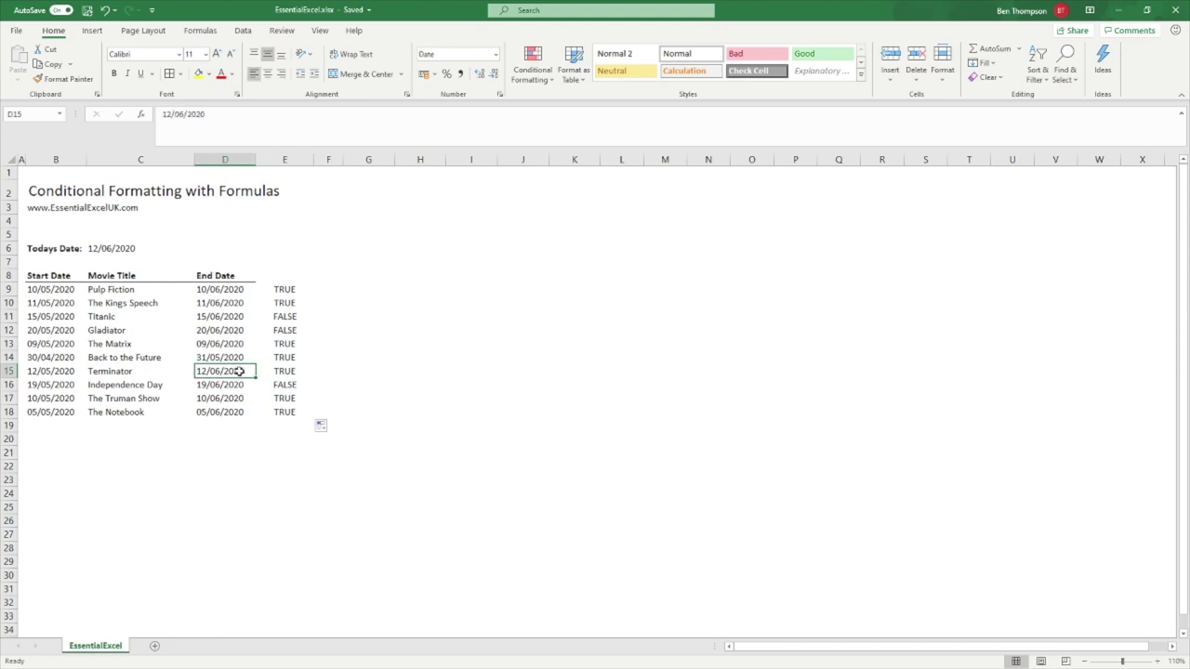
{"action": "left_click_drag", "start_coordinate": [238, 371], "coordinate": [51, 371]}
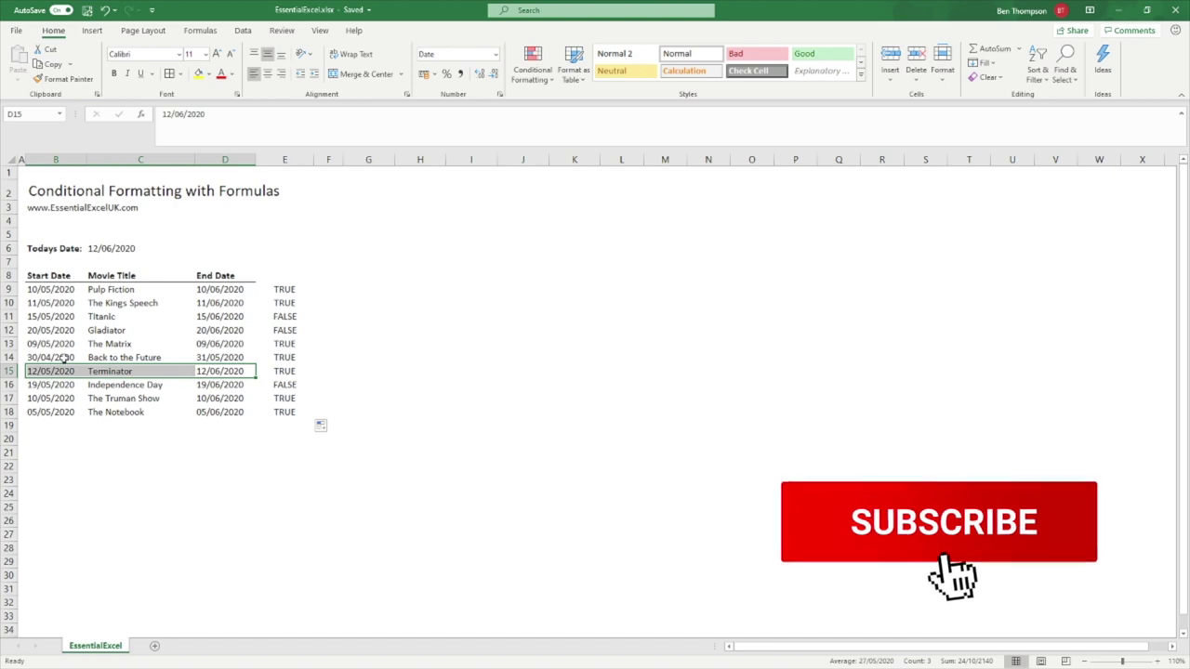
{"action": "left_click", "coordinate": [401, 449]}
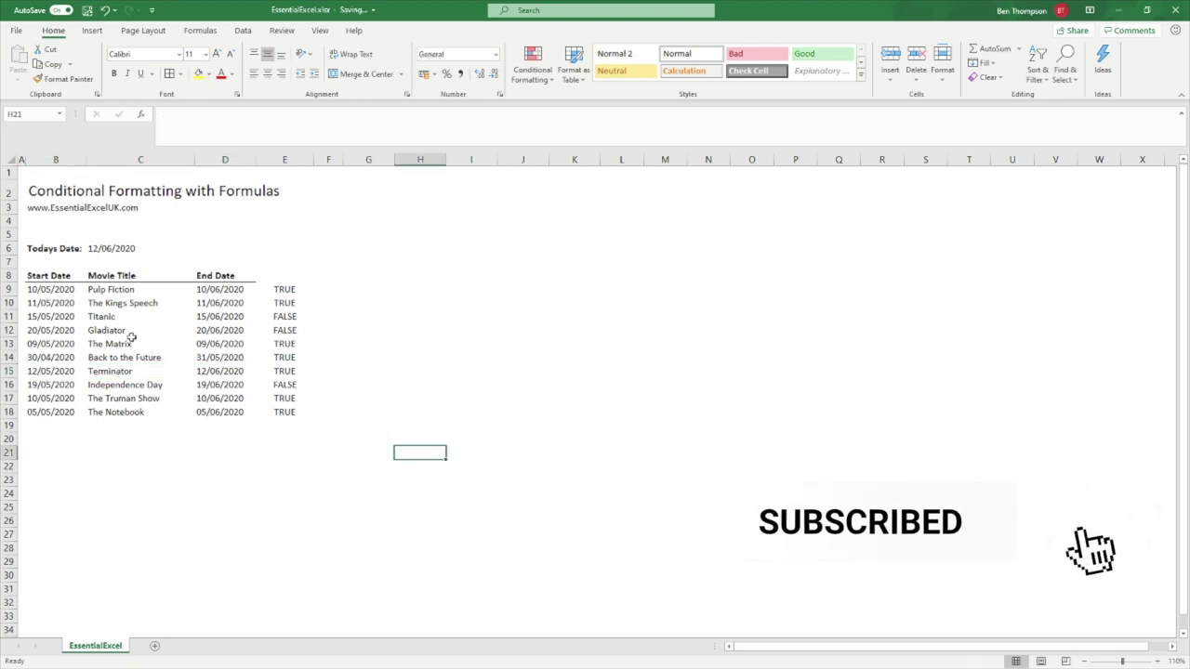
{"action": "left_click_drag", "start_coordinate": [65, 289], "coordinate": [213, 409]}
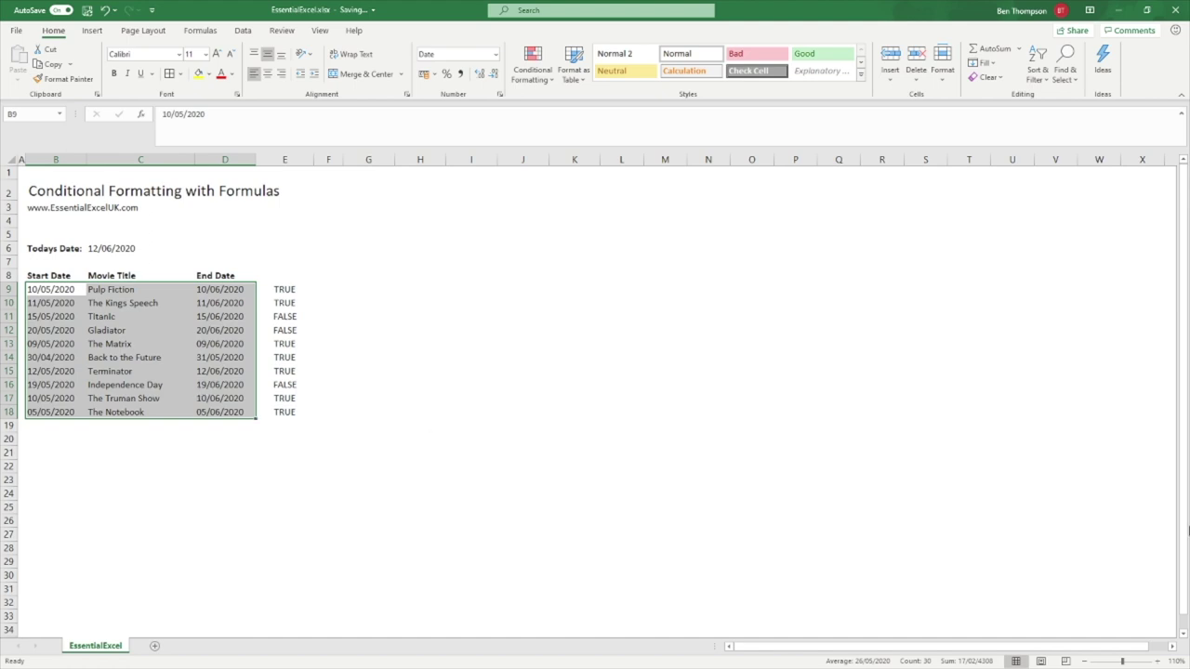
Start a new conditional formatting rule using 'Use a formula to determine which cells to format'.
{"action": "left_click", "coordinate": [550, 84]}
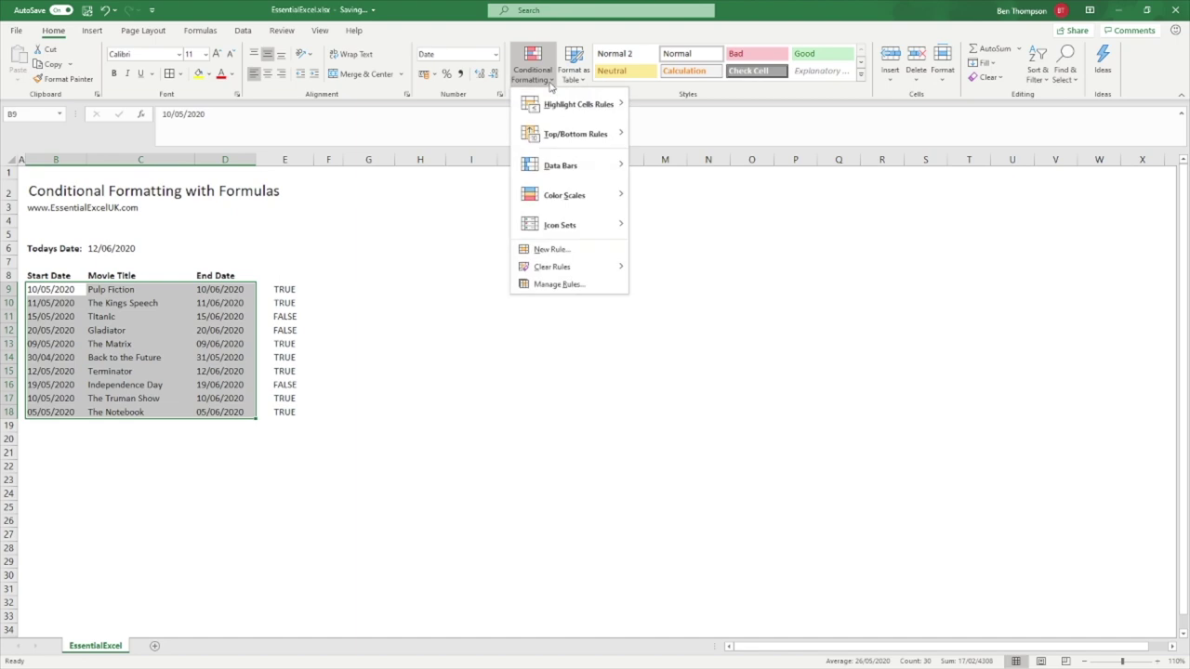
{"action": "left_click", "coordinate": [563, 249]}
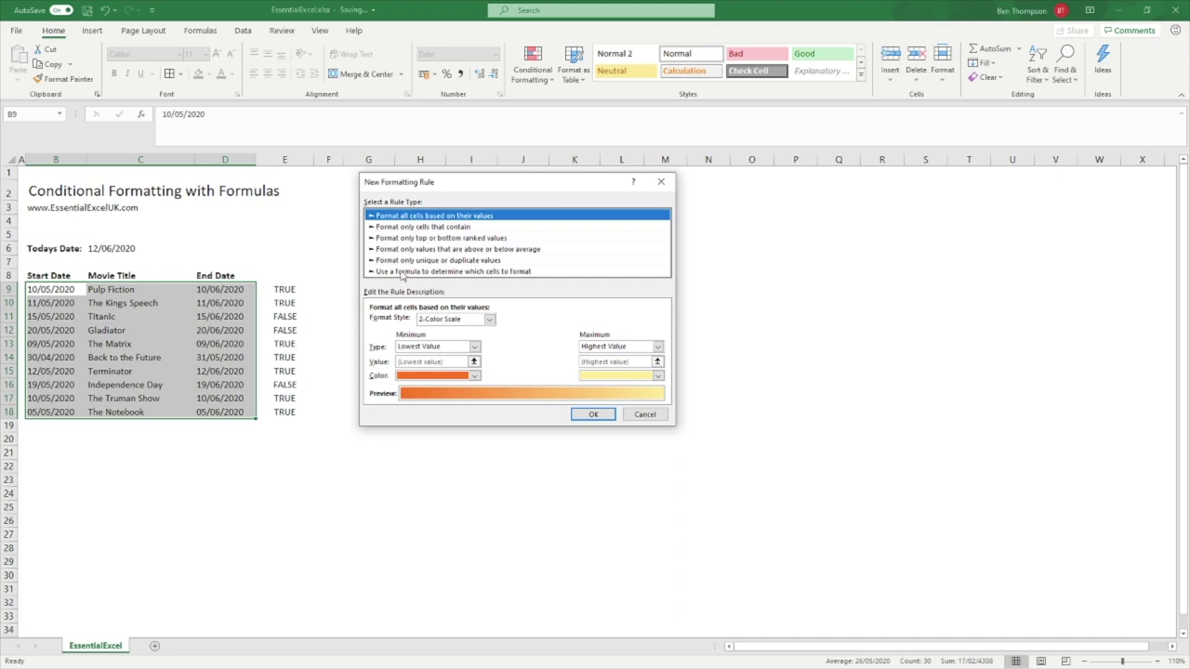
{"action": "left_click", "coordinate": [402, 271]}
{"action": "left_click", "coordinate": [420, 322]}
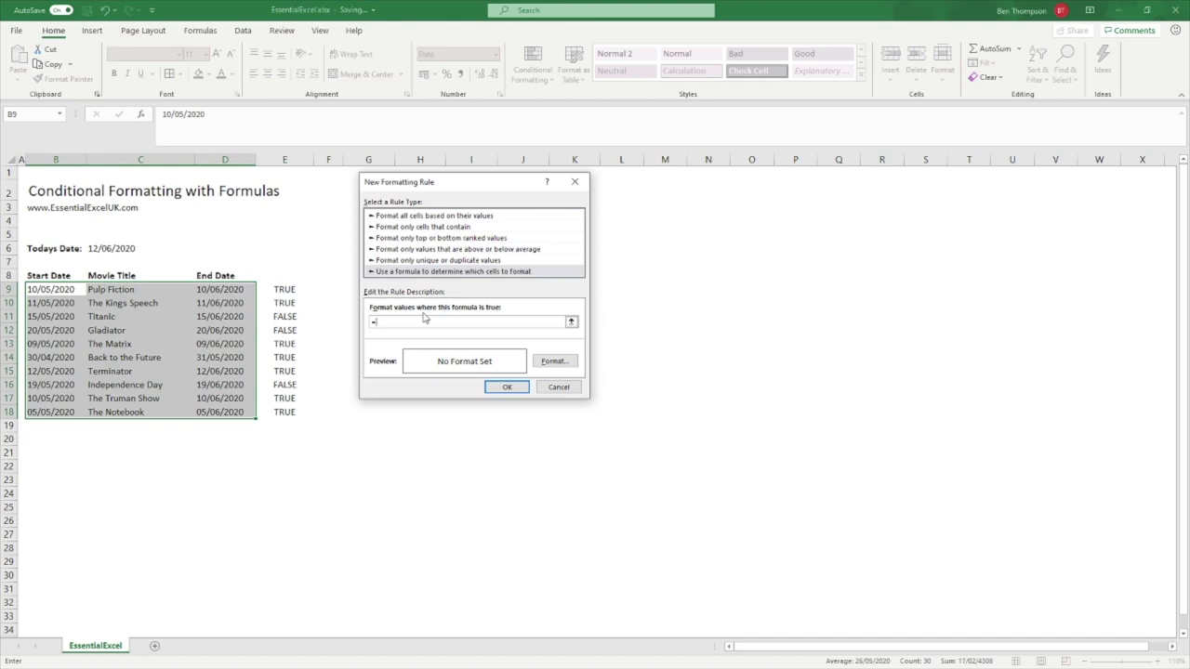
Enter the rule formula =$D9<=$C$6, locking the end-date column and today's date cell.
{"action": "type", "text": "9<=c6"}
{"action": "double_click", "coordinate": [397, 322]}
{"action": "key", "text": "F4"}
{"action": "left_click", "coordinate": [413, 323]}
{"action": "key", "text": "F4"}
{"action": "key", "text": "F4"}
{"action": "left_click", "coordinate": [450, 322]}
Give the rule a pink fill from More Colors and apply it to the rental rows.
{"action": "left_click", "coordinate": [555, 361]}
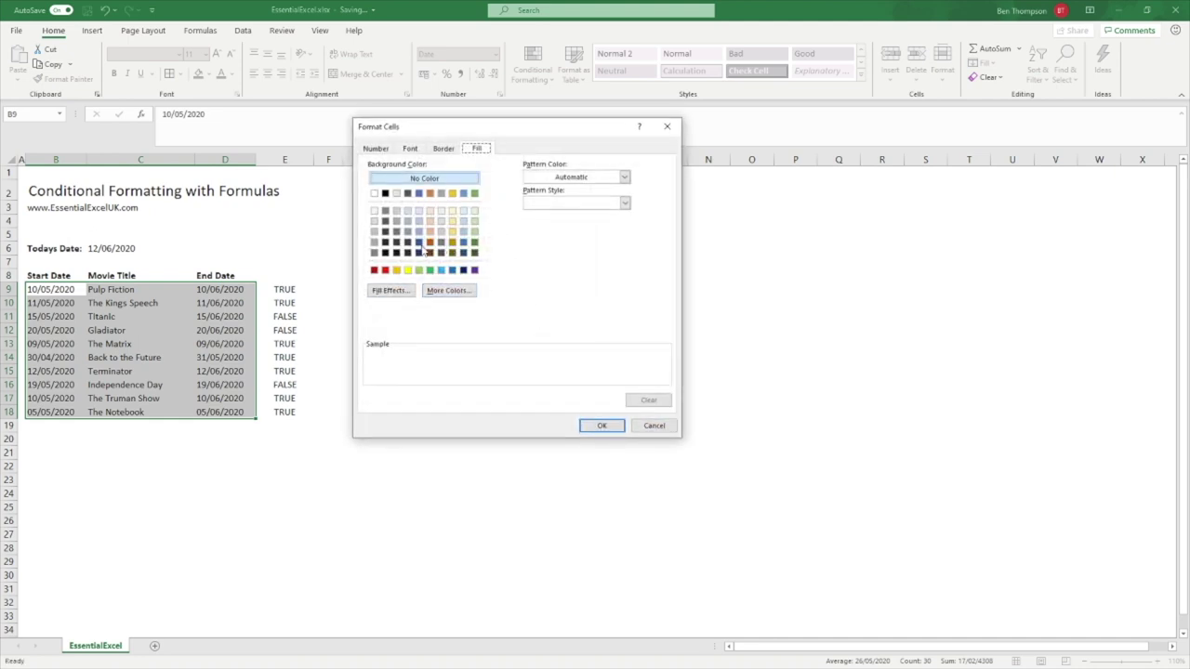
{"action": "left_click", "coordinate": [449, 290]}
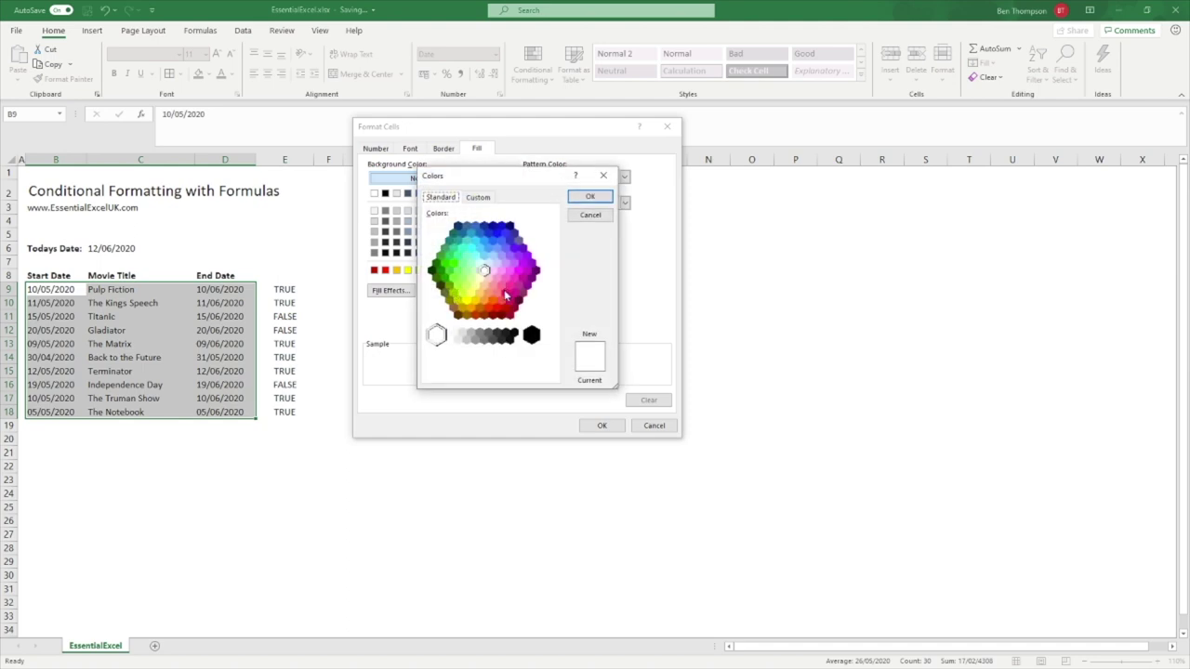
{"action": "left_click", "coordinate": [498, 293]}
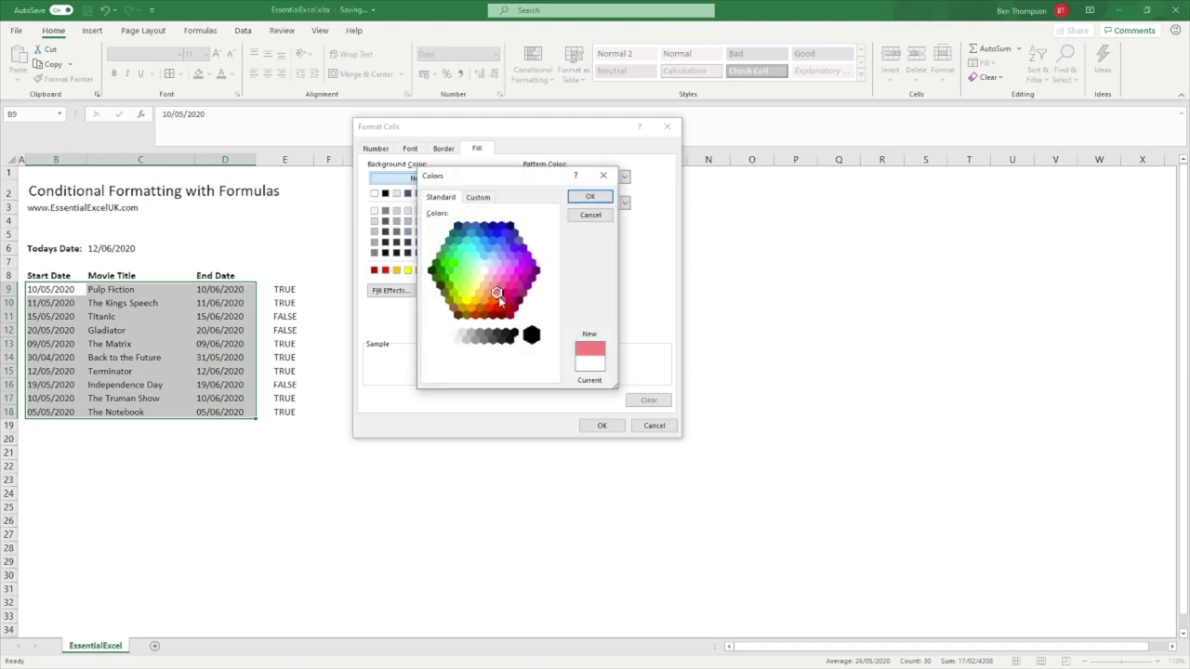
{"action": "left_click", "coordinate": [589, 197]}
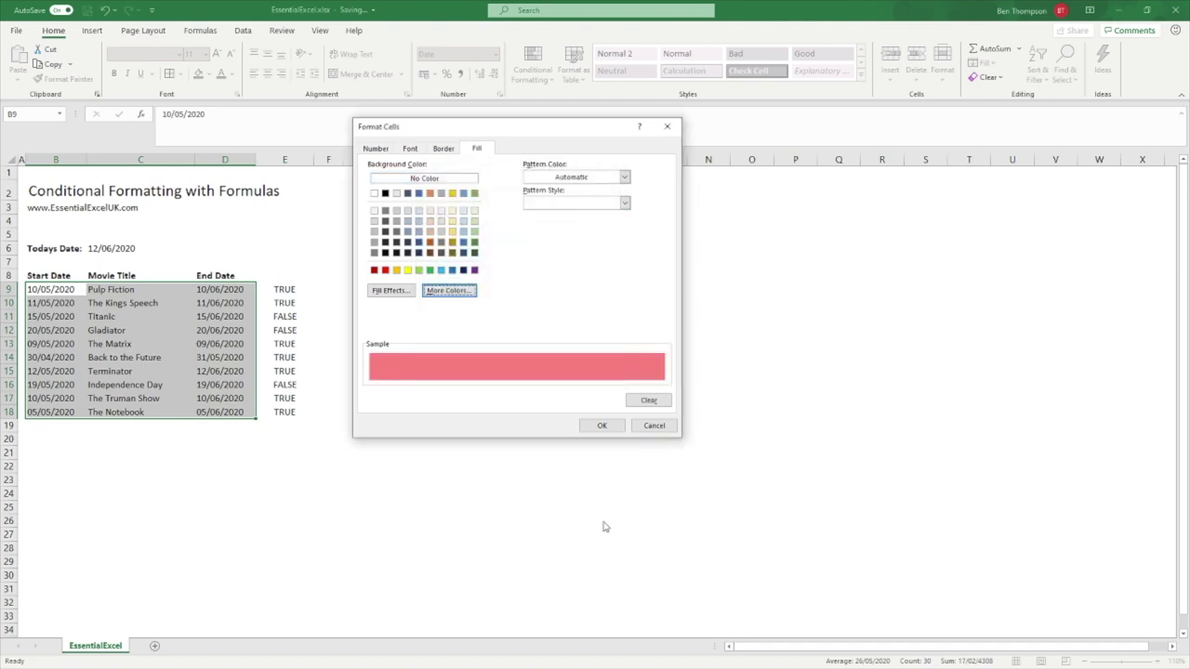
{"action": "left_click", "coordinate": [604, 425]}
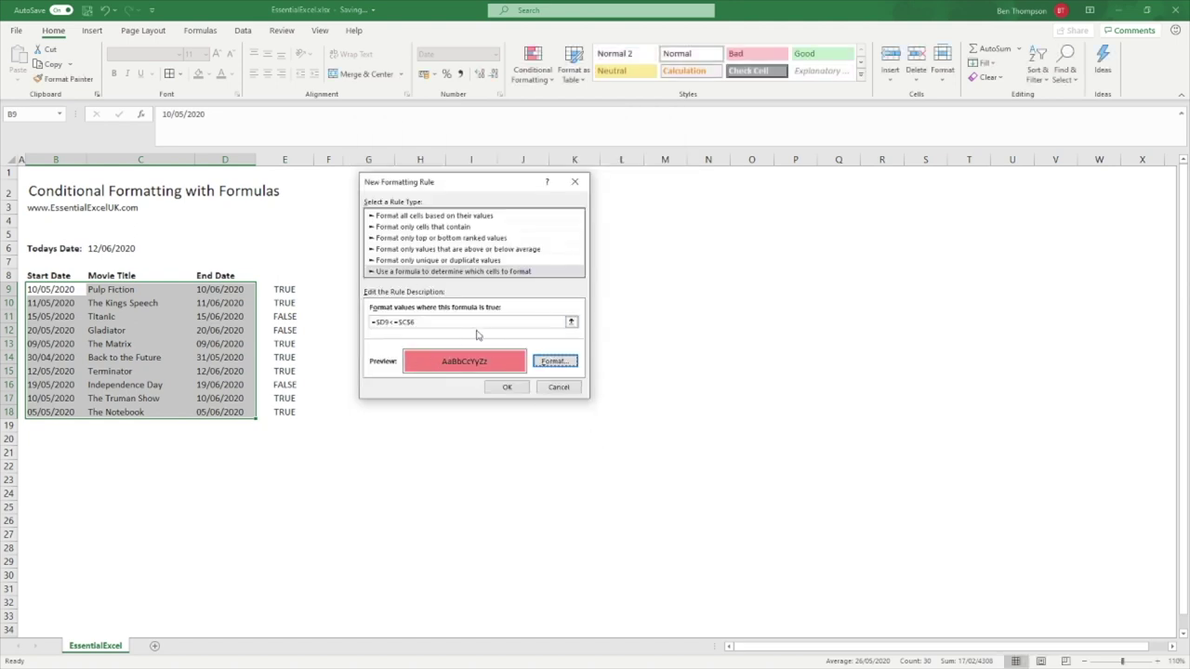
{"action": "left_click", "coordinate": [492, 386]}
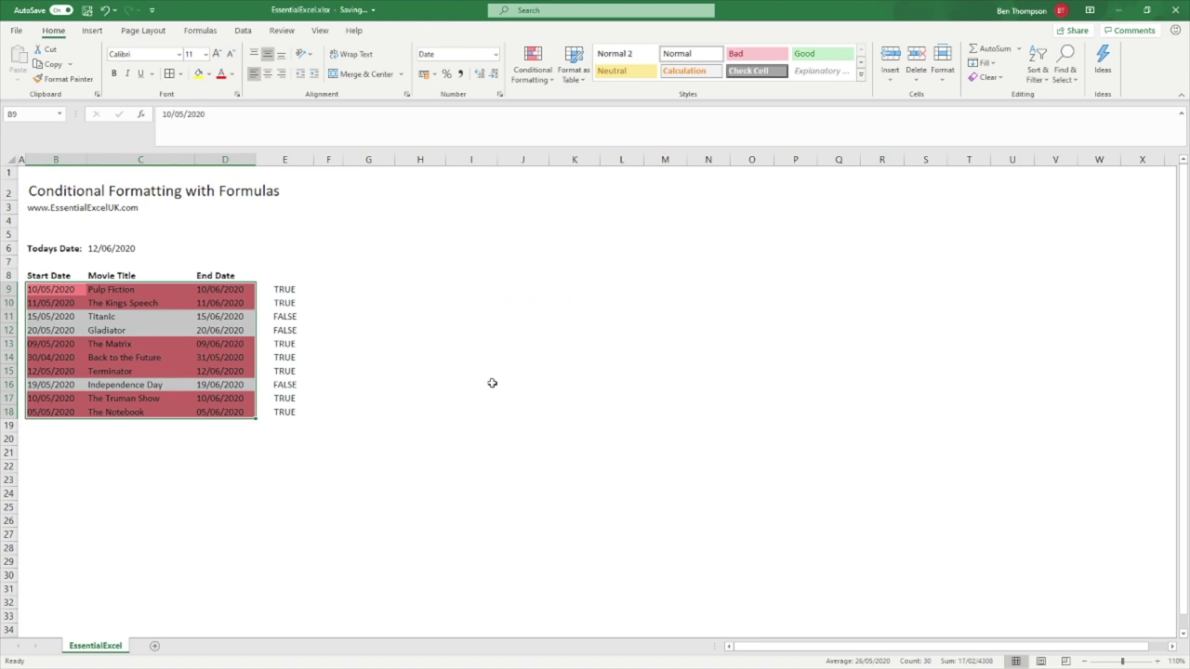
{"action": "left_click", "coordinate": [492, 383]}
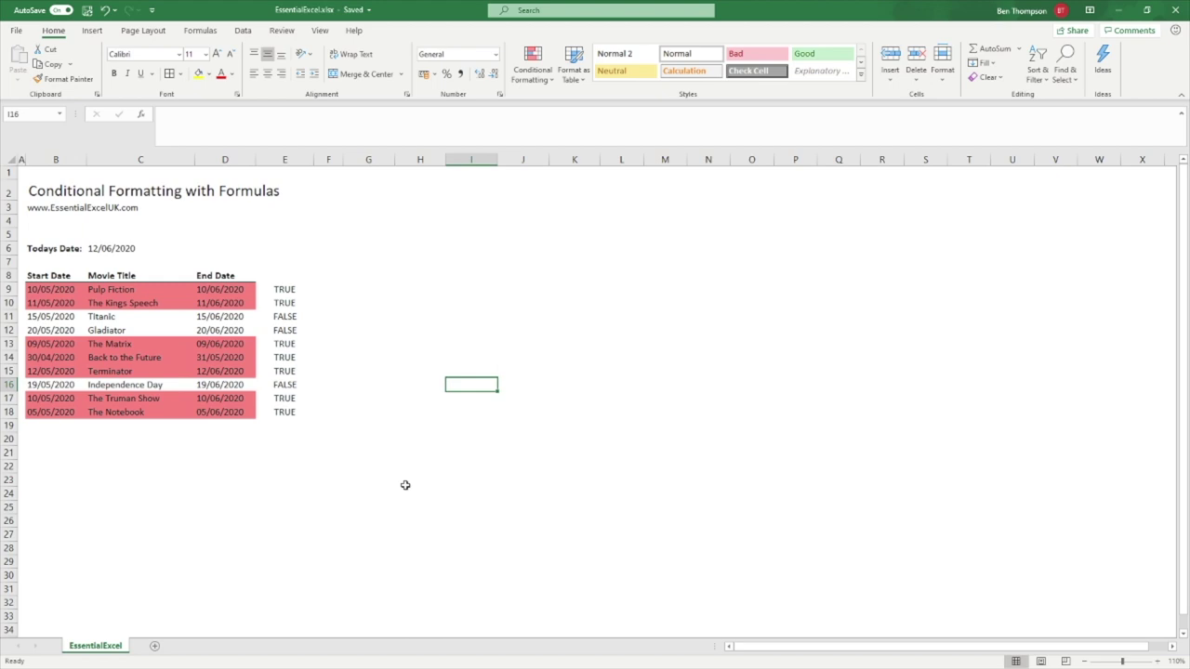
{"action": "left_click", "coordinate": [294, 290]}
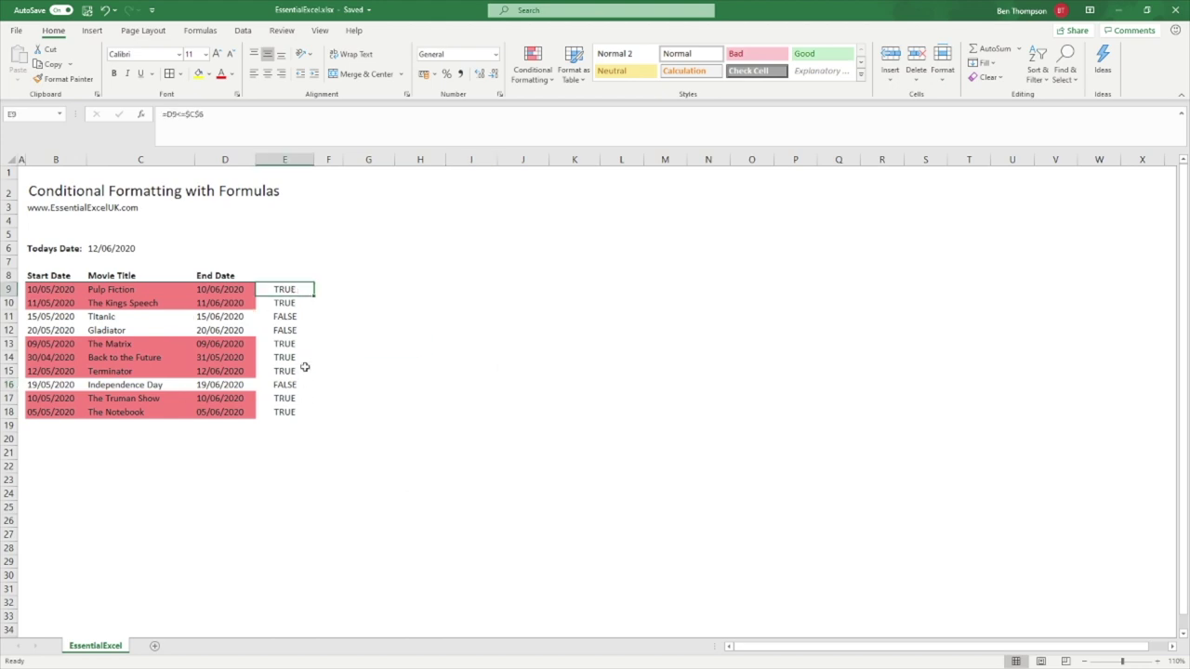
{"action": "left_click_drag", "start_coordinate": [293, 285], "coordinate": [247, 305]}
{"action": "left_click", "coordinate": [244, 291]}
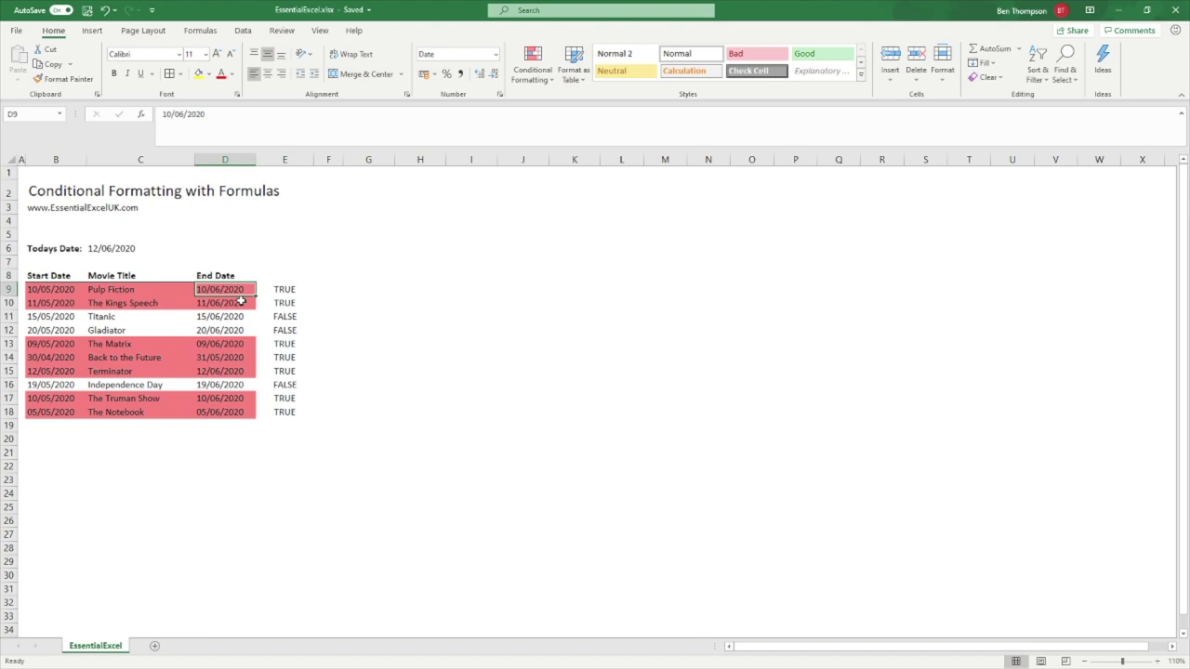
{"action": "left_click", "coordinate": [243, 342]}
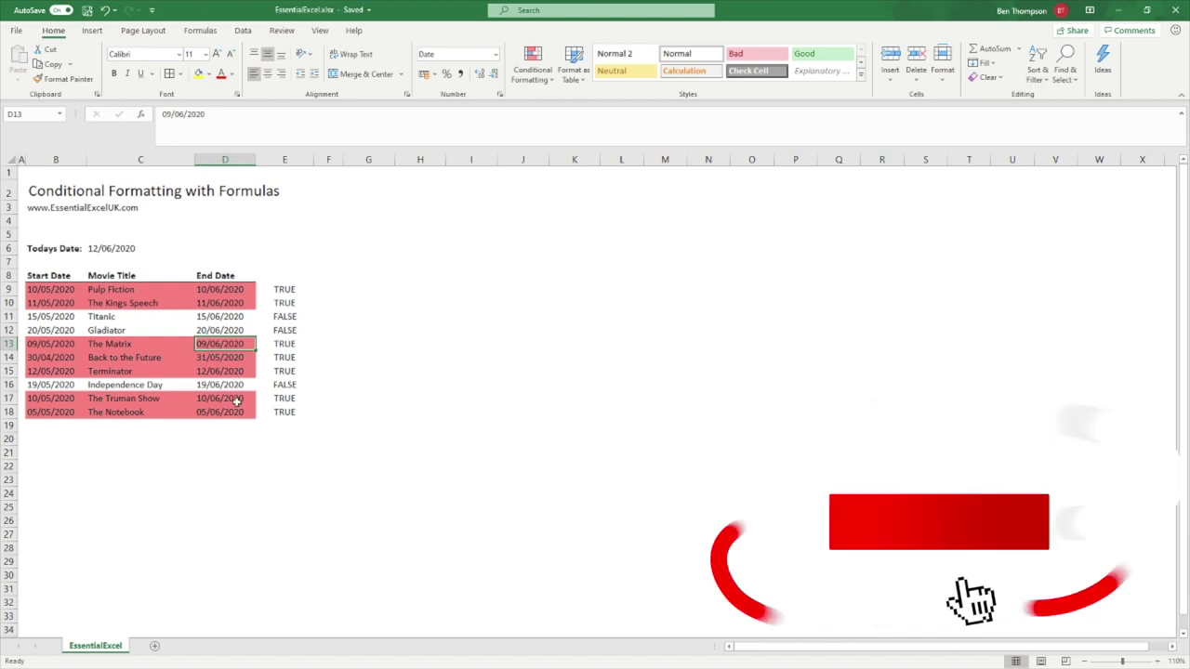
{"action": "left_click", "coordinate": [232, 370]}
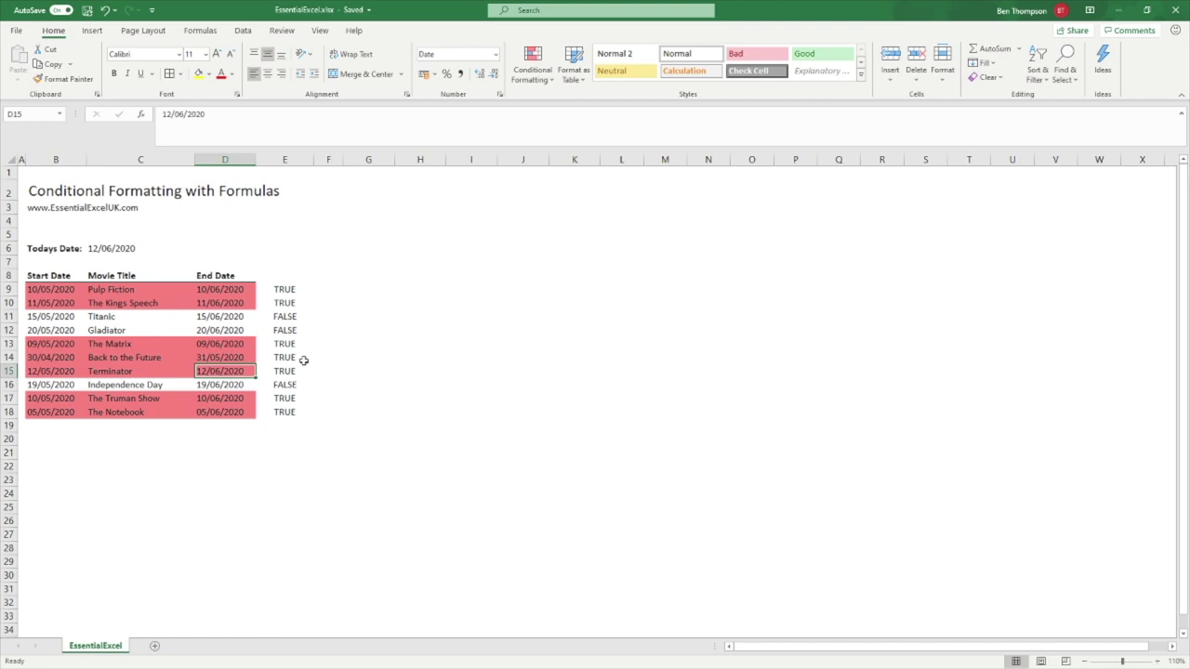
Delete column E, the TRUE/FALSE helper column.
{"action": "right_click", "coordinate": [288, 159]}
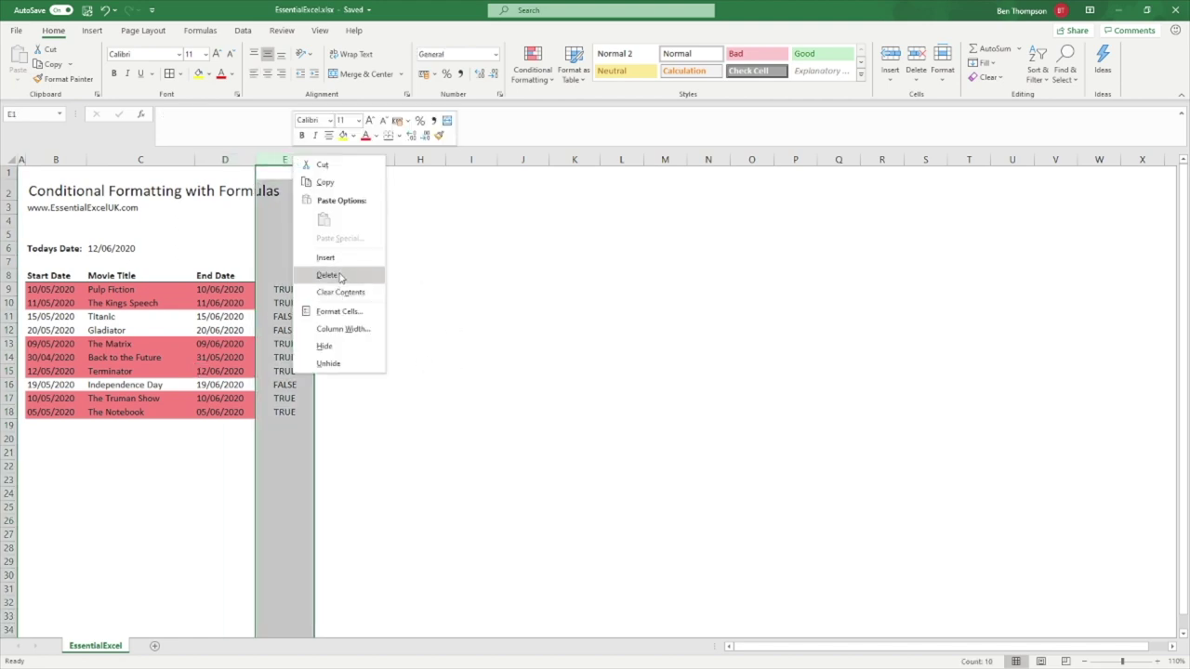
{"action": "left_click", "coordinate": [328, 275]}
{"action": "left_click", "coordinate": [354, 305]}
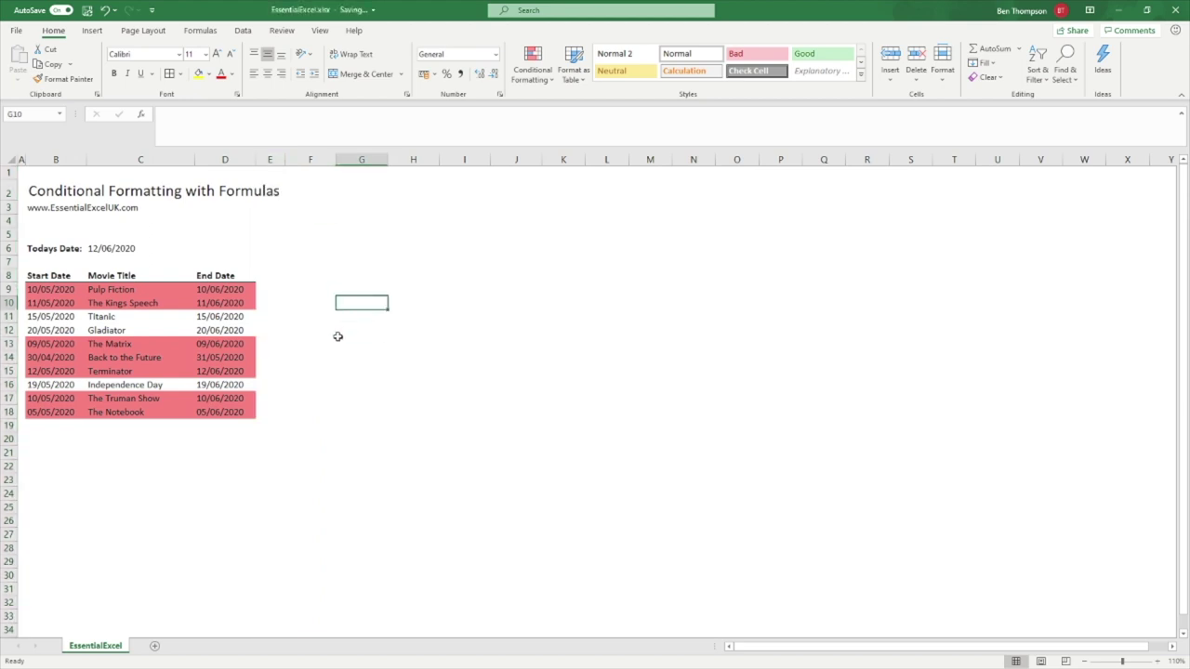